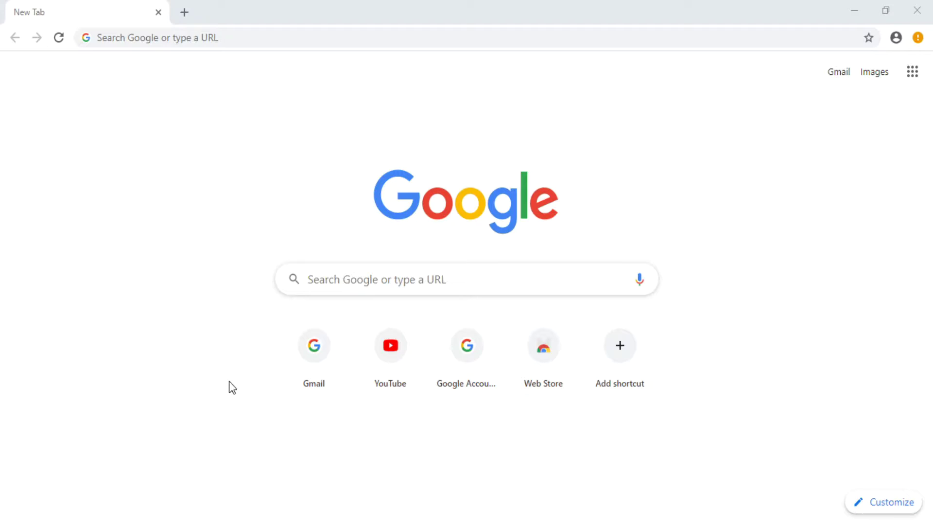
# Remove the saved Google account from this browser via Gmail and show the Create account choices.
pyautogui.hotkey('ctrl', 'l')
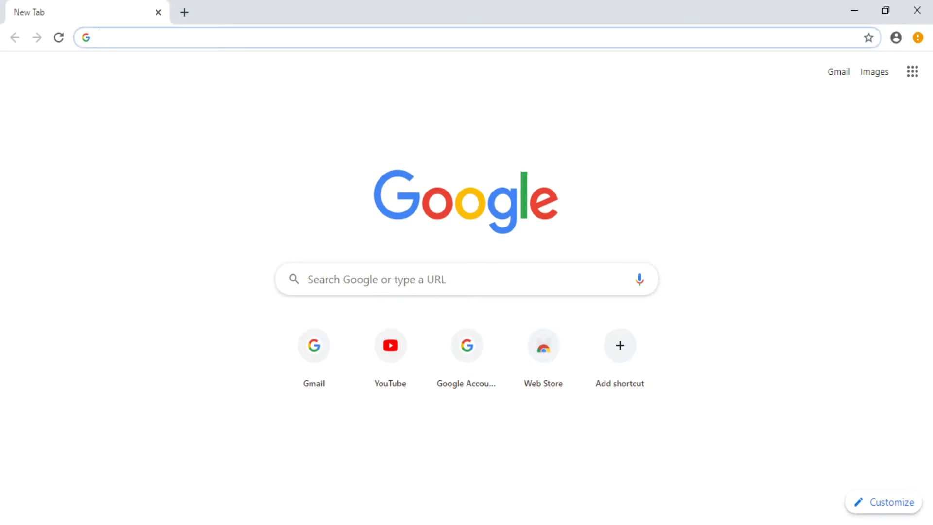
pyautogui.click(844, 74)
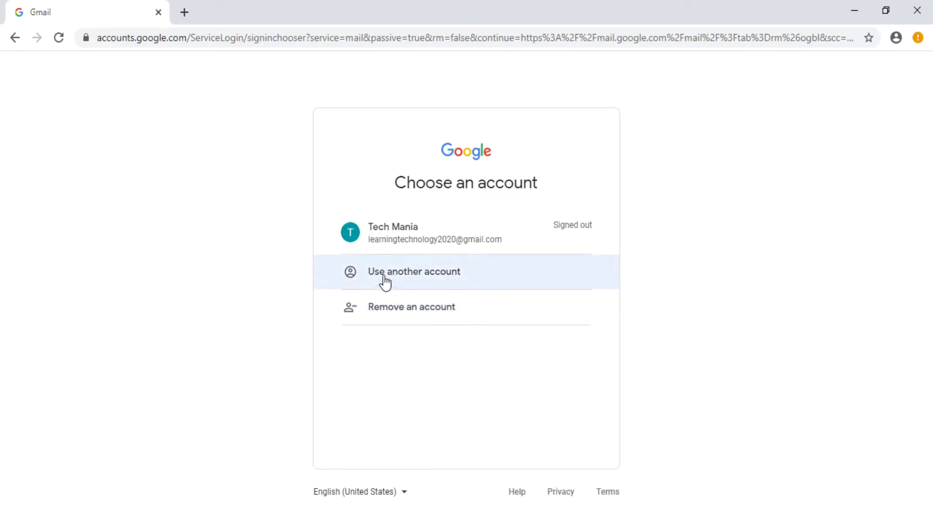
pyautogui.click(399, 316)
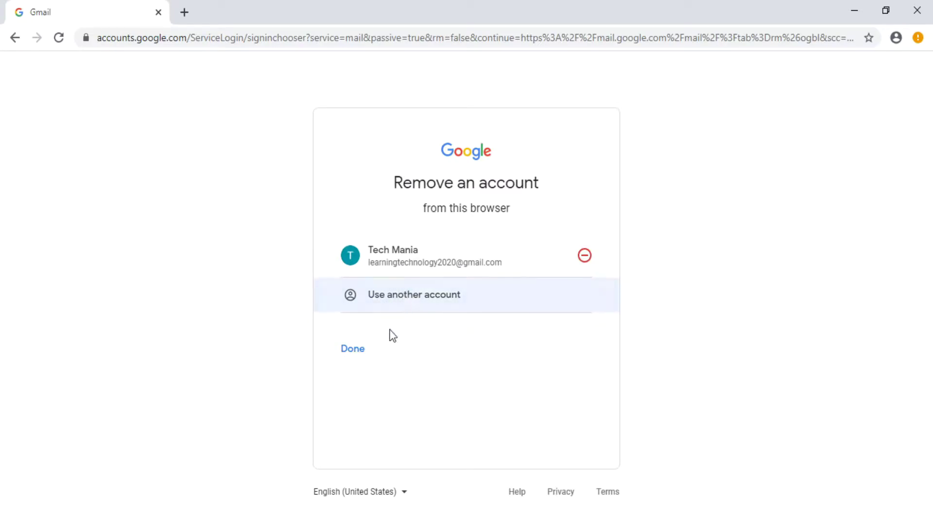
pyautogui.click(585, 256)
pyautogui.click(518, 361)
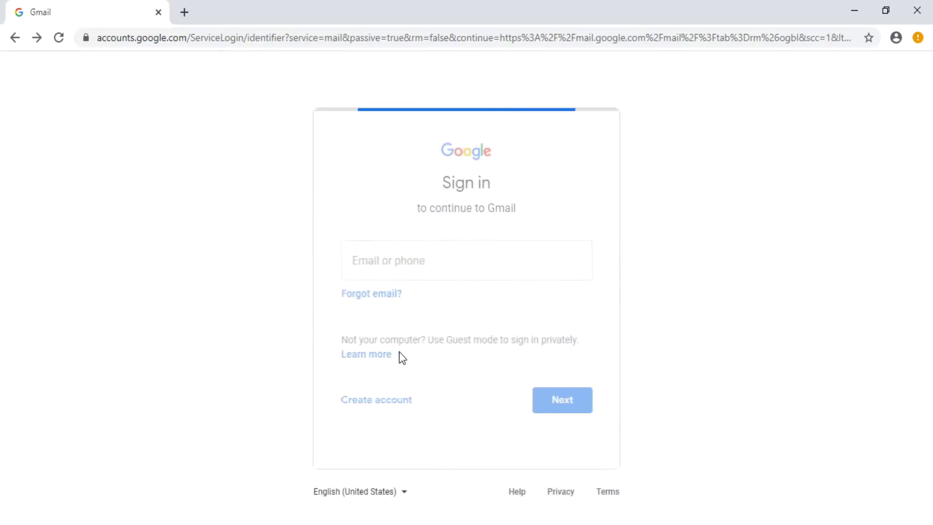
pyautogui.click(370, 402)
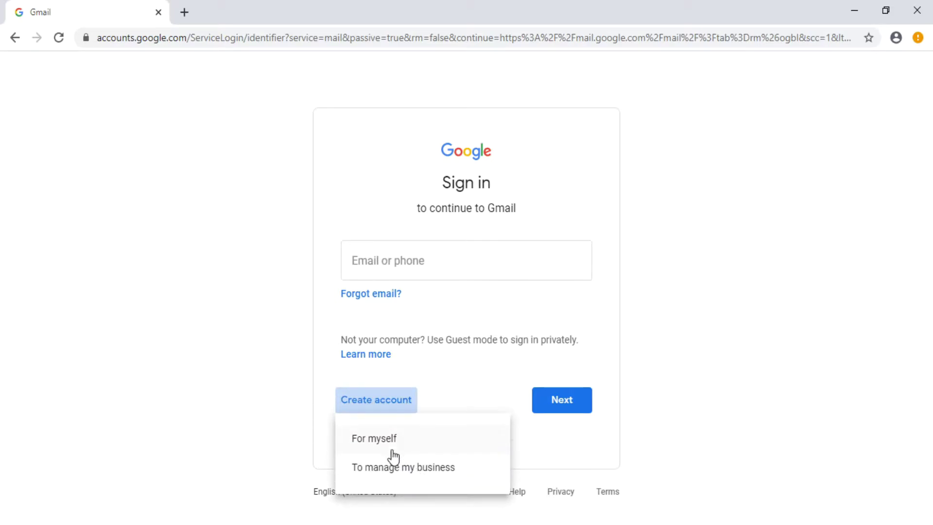
# Choose 'For myself' and step through the empty name, username and password fields.
pyautogui.click(364, 435)
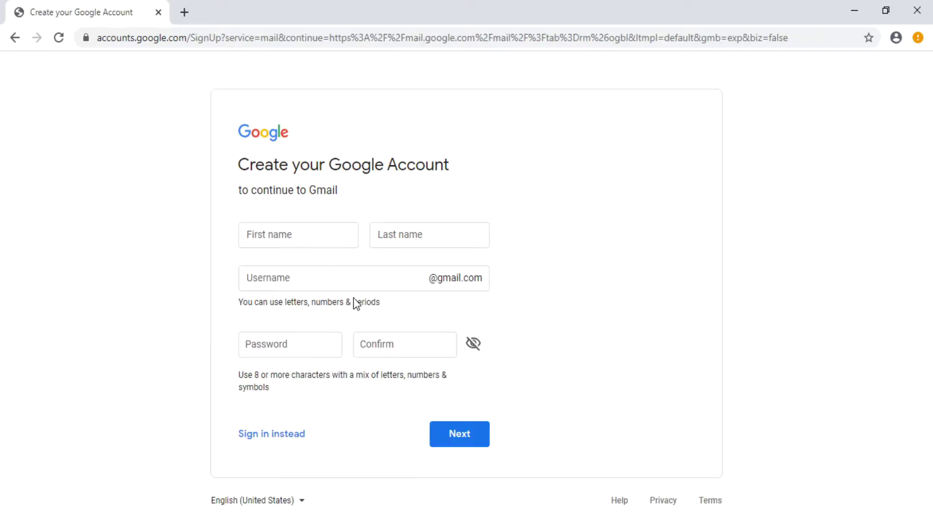
pyautogui.click(412, 231)
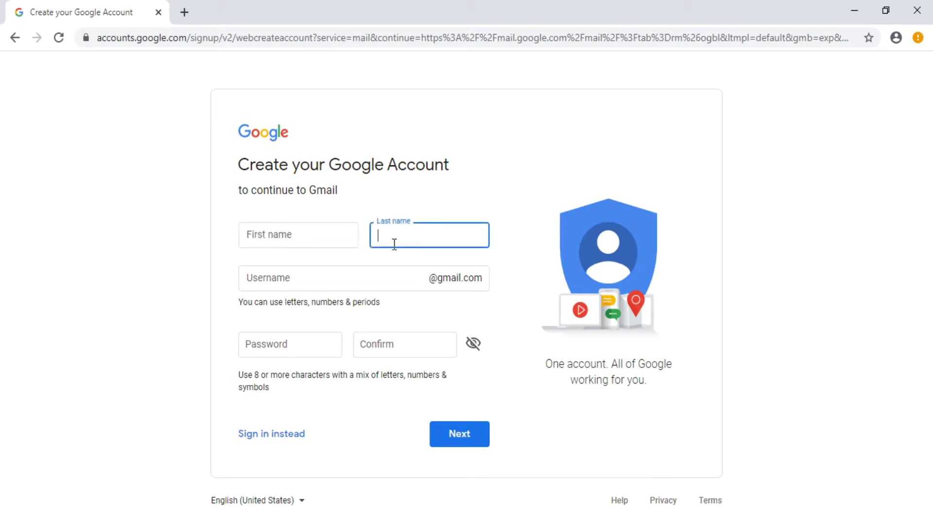
pyautogui.click(266, 285)
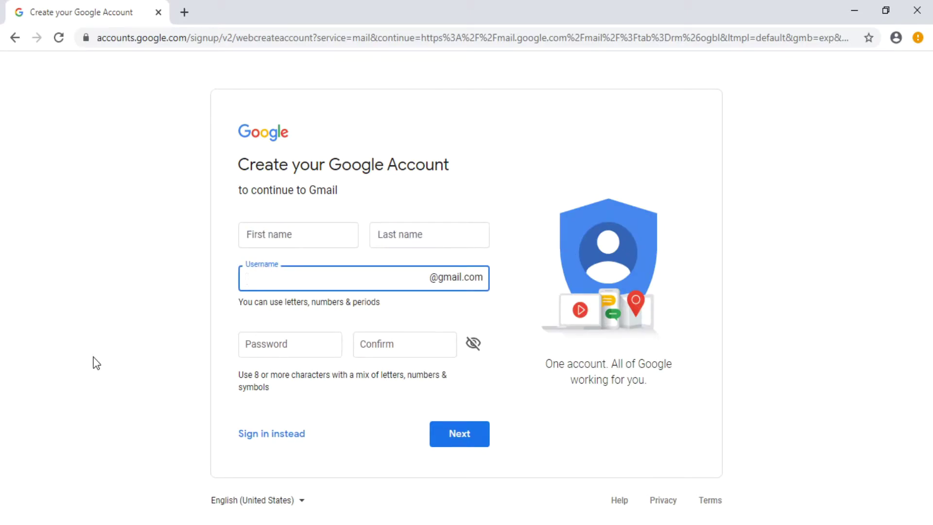
pyautogui.click(274, 350)
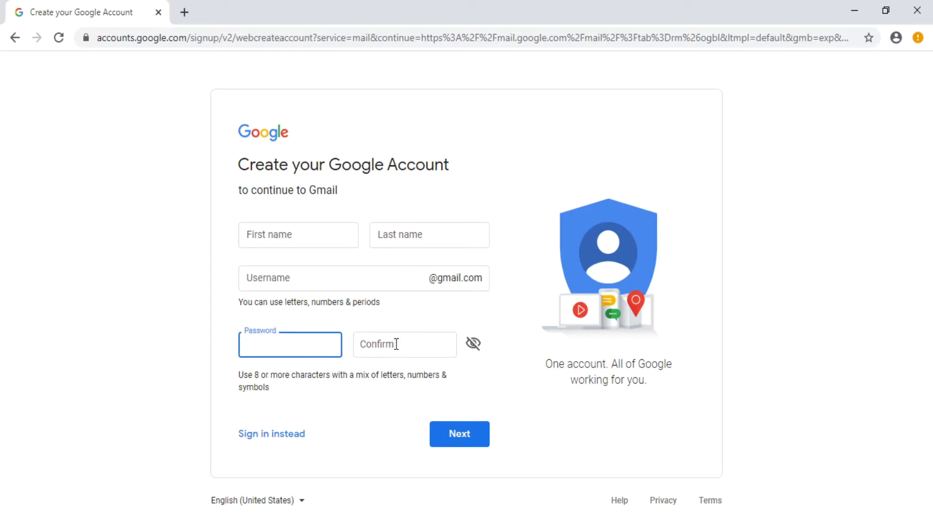
pyautogui.click(396, 344)
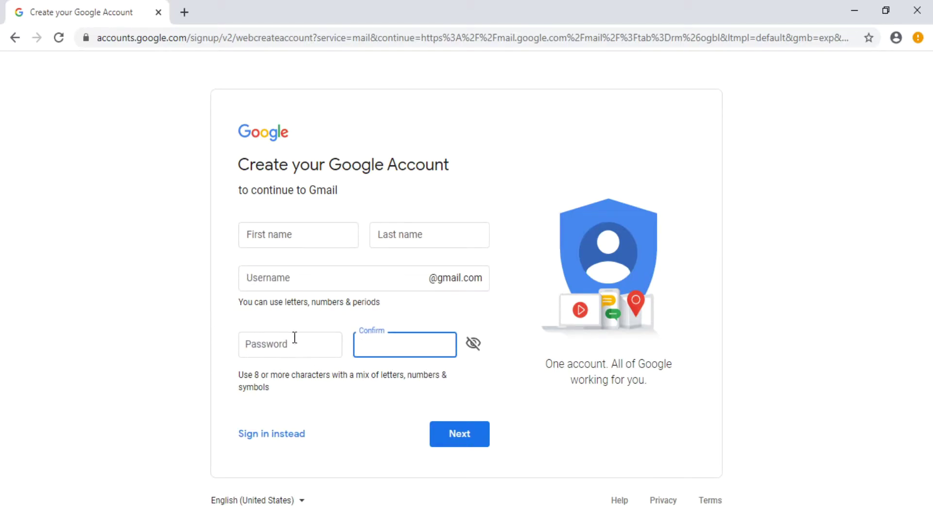
pyautogui.click(263, 350)
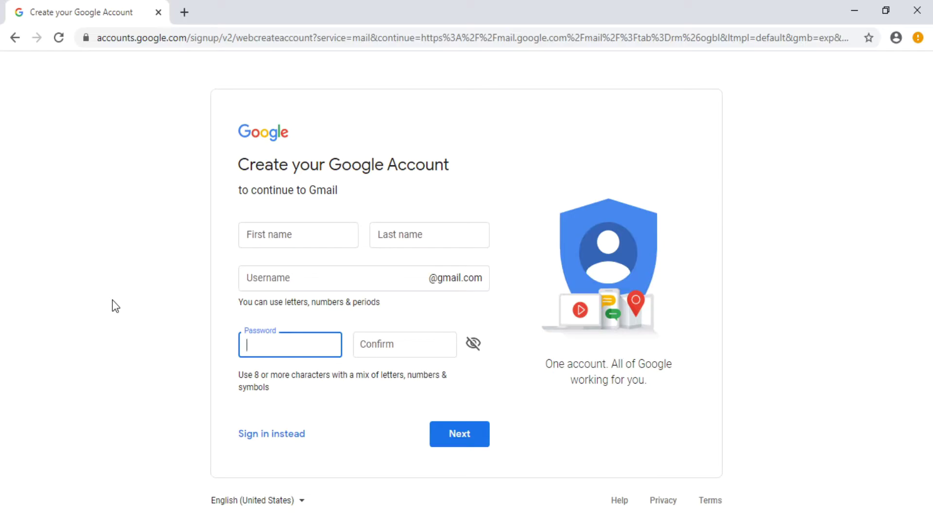
# Go to google.com in the address bar.
pyautogui.click(180, 38)
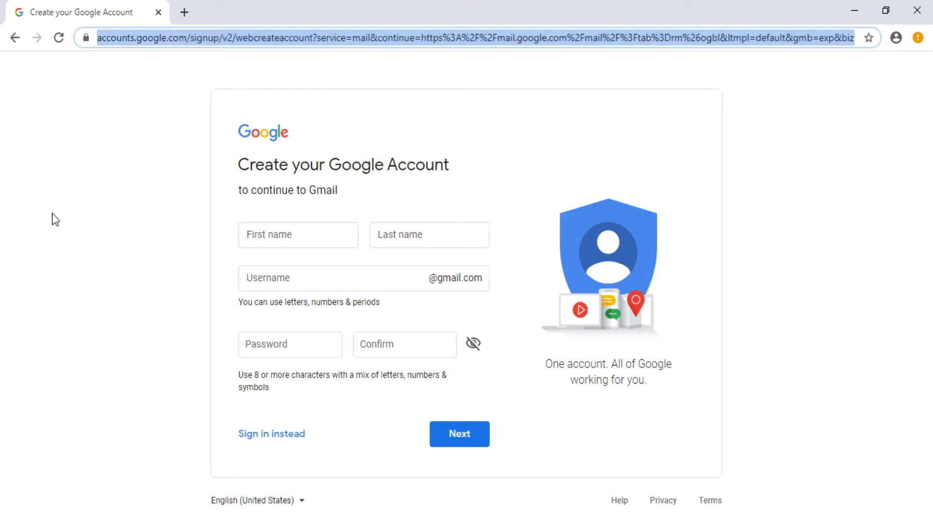
pyautogui.write('goog')
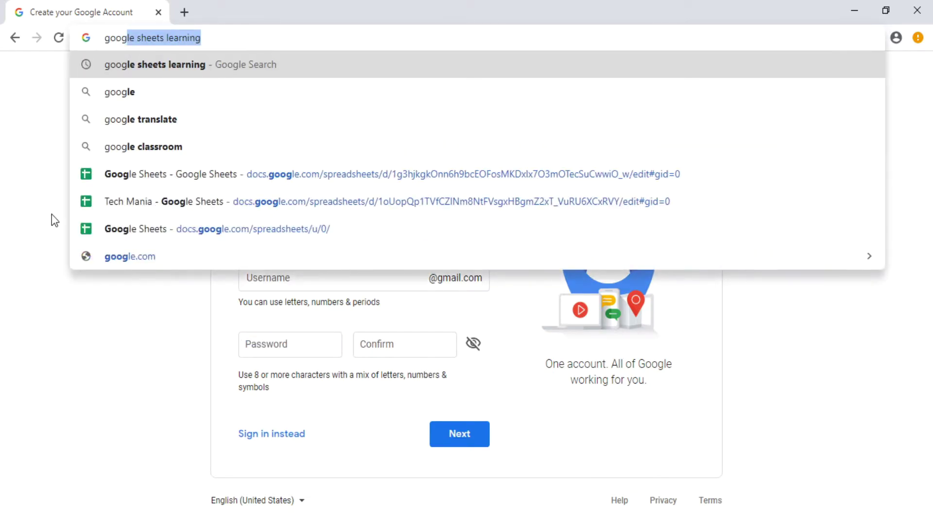
pyautogui.write('le.com')
pyautogui.press('Return')
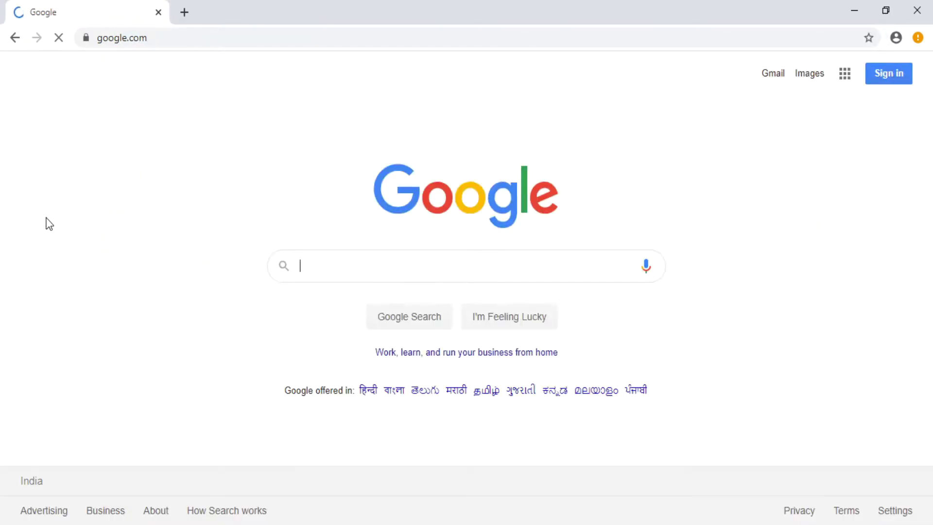
# Sign in with the existing account's e-mail address and password.
pyautogui.click(888, 80)
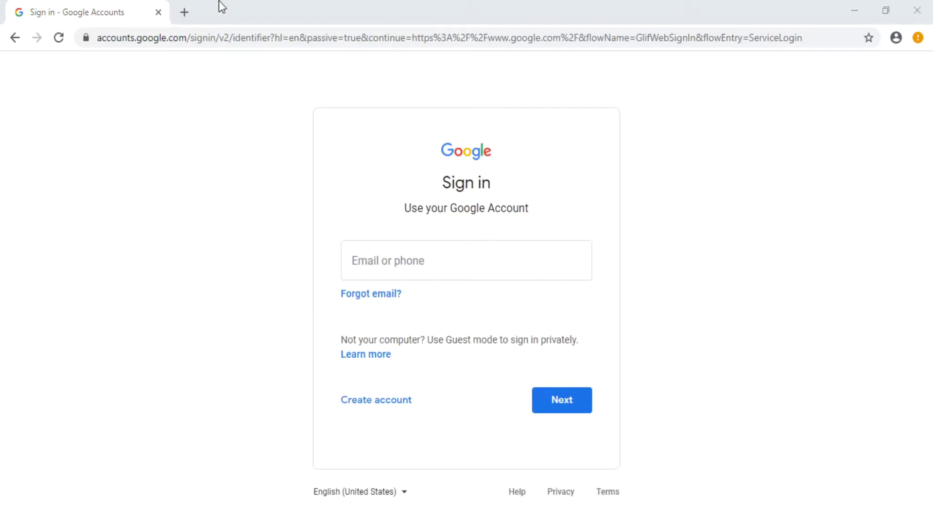
pyautogui.click(439, 252)
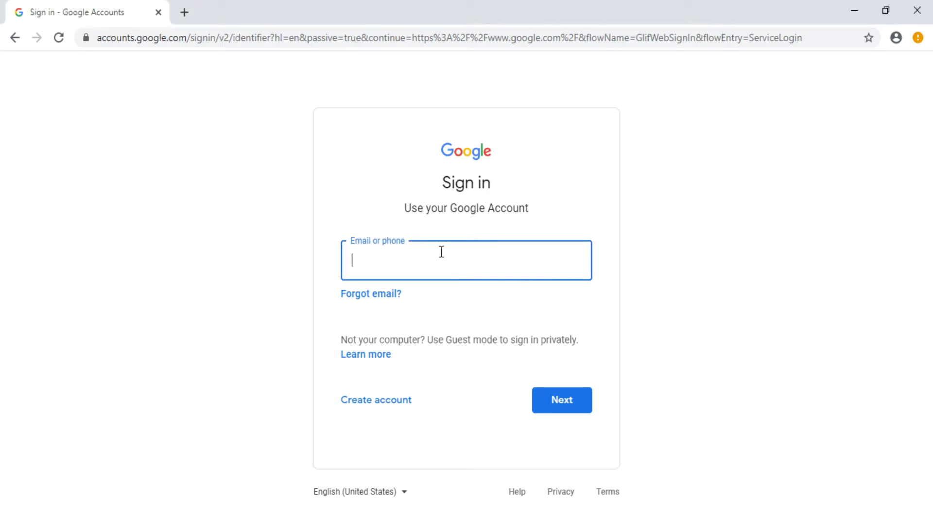
pyautogui.click(558, 398)
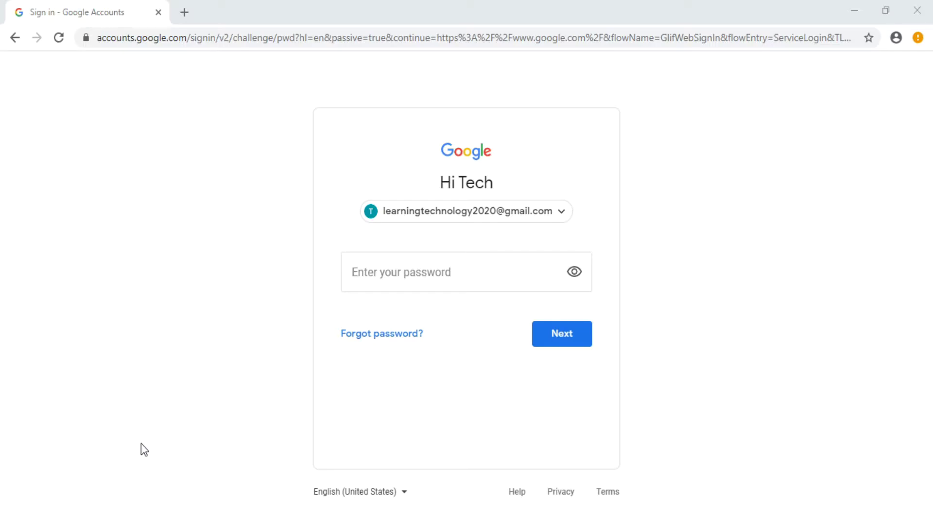
pyautogui.write('*********')
pyautogui.click(578, 336)
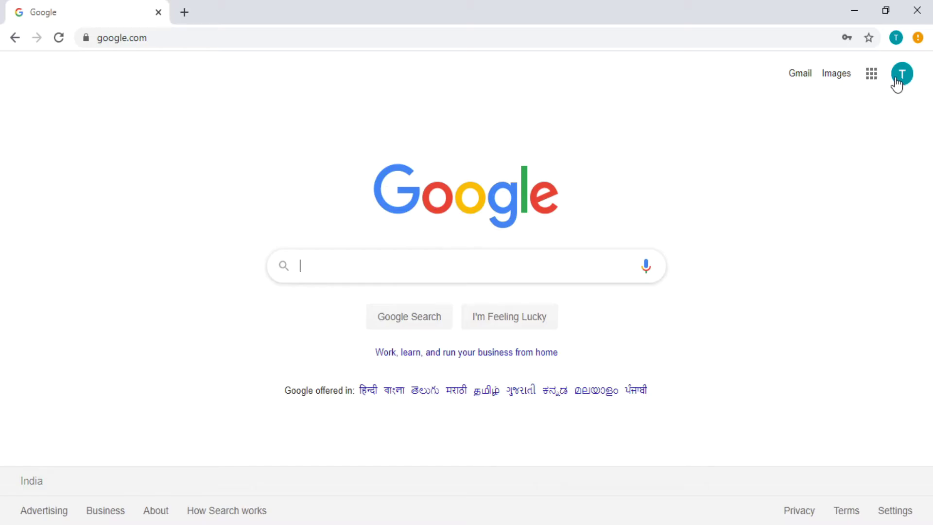
# Find Sheets in the Google apps grid and open the Sheets home page.
pyautogui.click(871, 78)
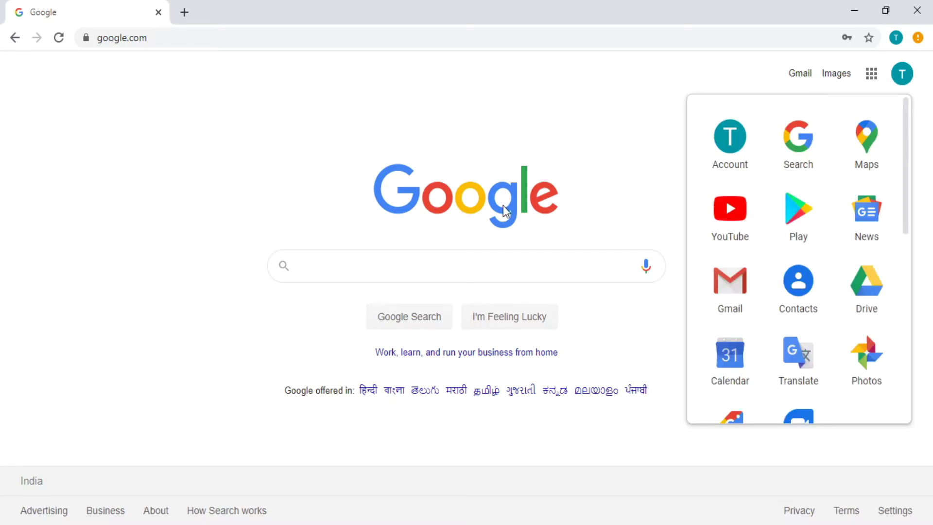
pyautogui.scroll(-2, 795, 275)
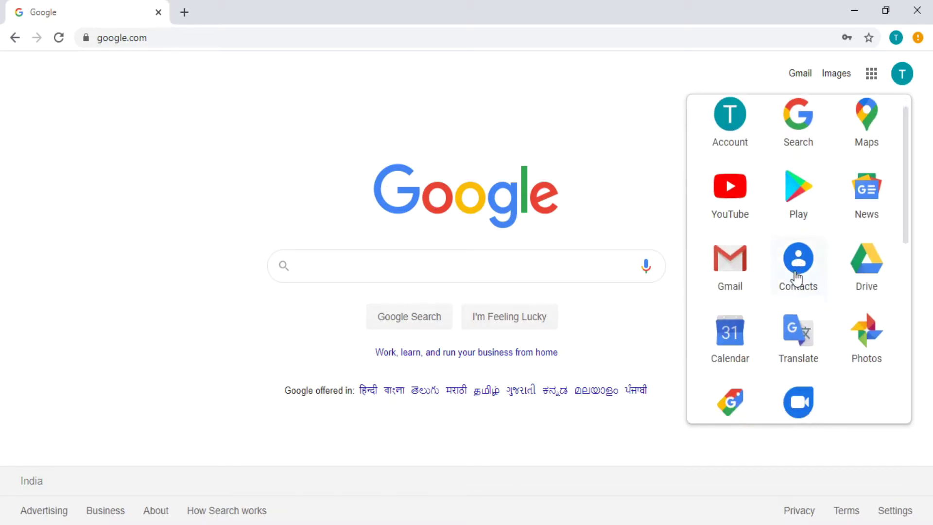
pyautogui.scroll(-5, 794, 276)
pyautogui.scroll(-1, 794, 275)
pyautogui.scroll(5, 795, 278)
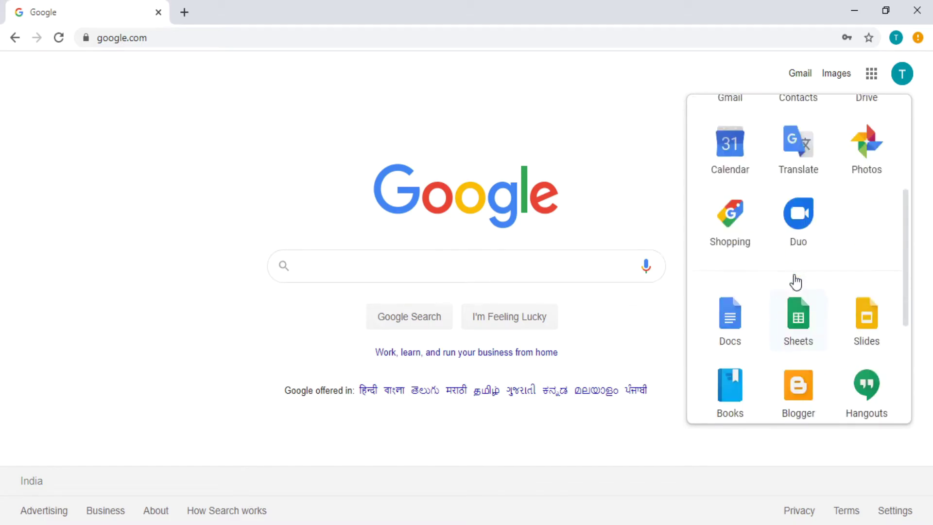
pyautogui.scroll(4, 796, 279)
pyautogui.scroll(-2, 795, 280)
pyautogui.scroll(-5, 777, 287)
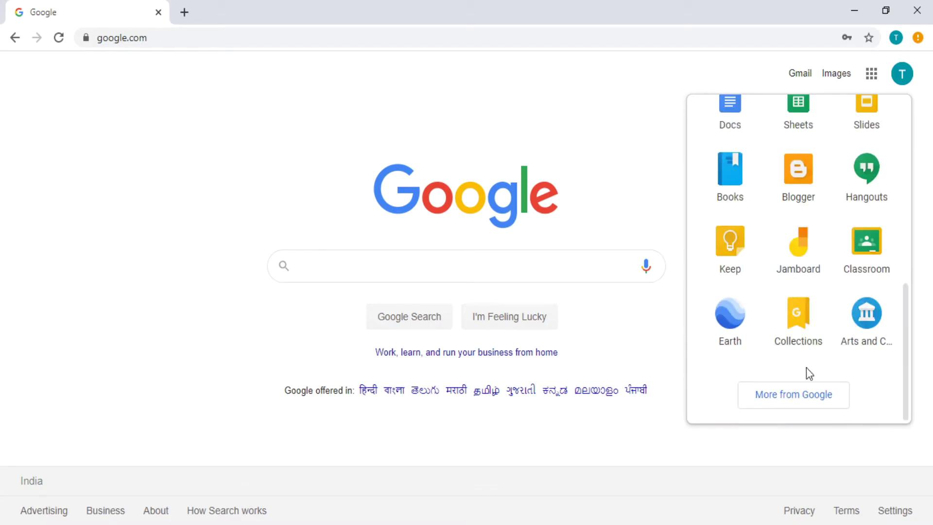
pyautogui.scroll(4, 777, 291)
pyautogui.scroll(3, 766, 202)
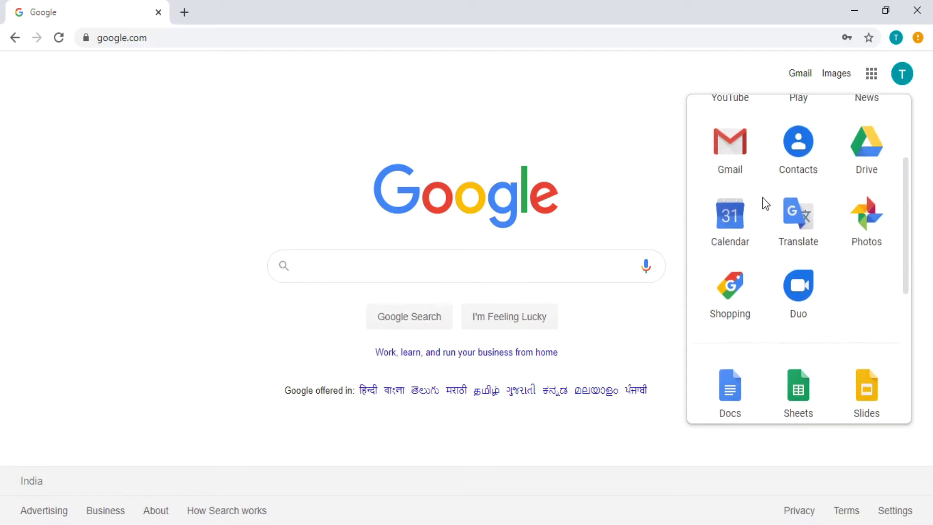
pyautogui.scroll(3, 748, 209)
pyautogui.scroll(-5, 778, 233)
pyautogui.scroll(-1, 783, 243)
pyautogui.scroll(-2, 767, 223)
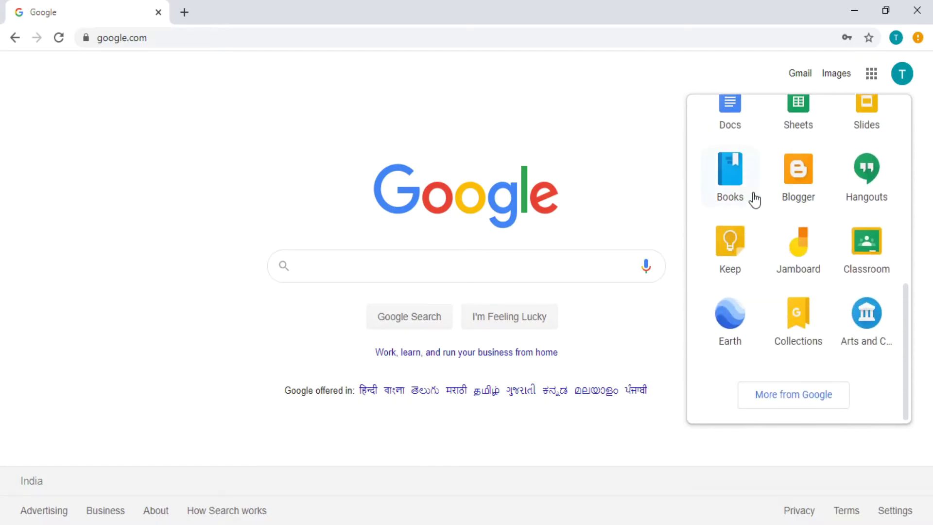
pyautogui.click(799, 126)
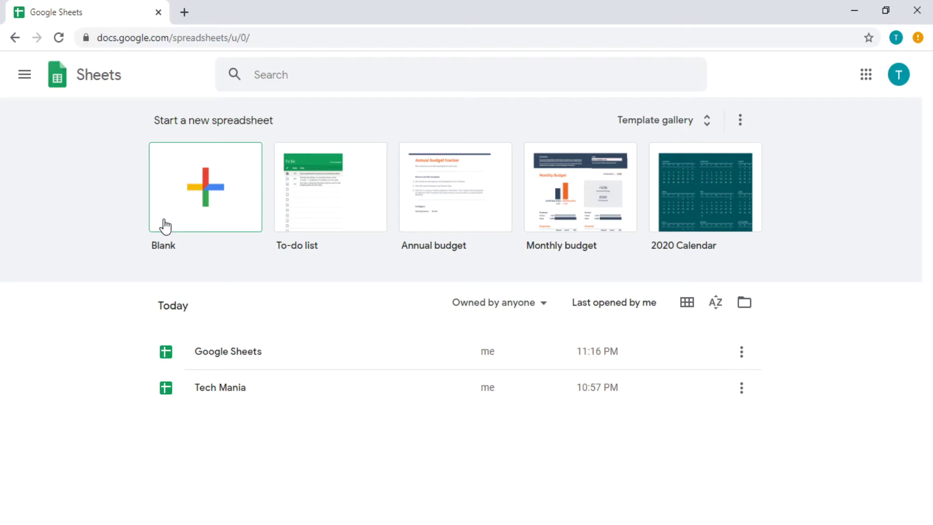
# Create a blank spreadsheet titled 'Test Sheets', then open the Sheets home page in a new tab.
pyautogui.click(209, 197)
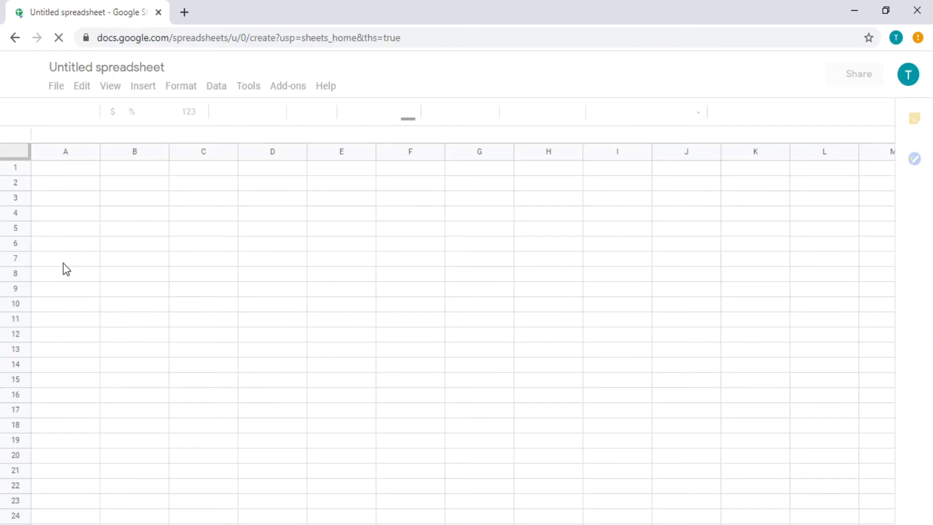
pyautogui.click(91, 68)
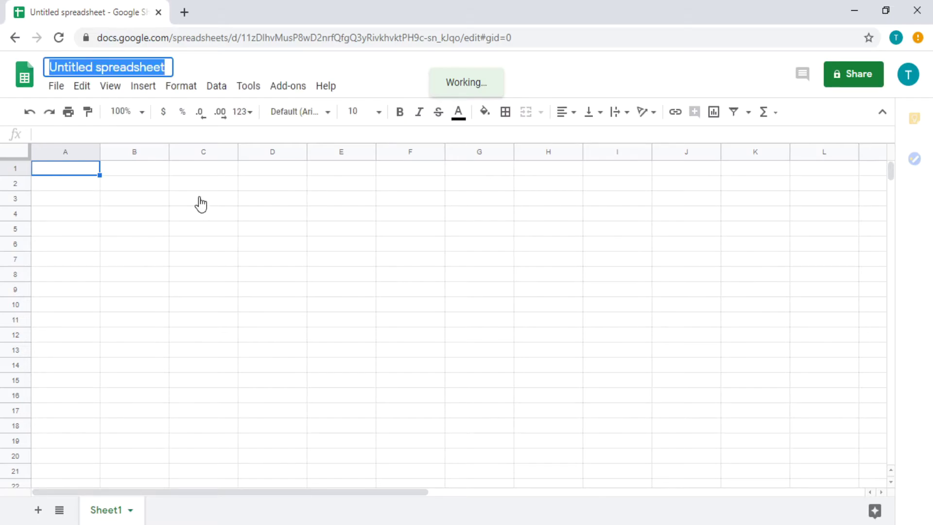
pyautogui.write('Test')
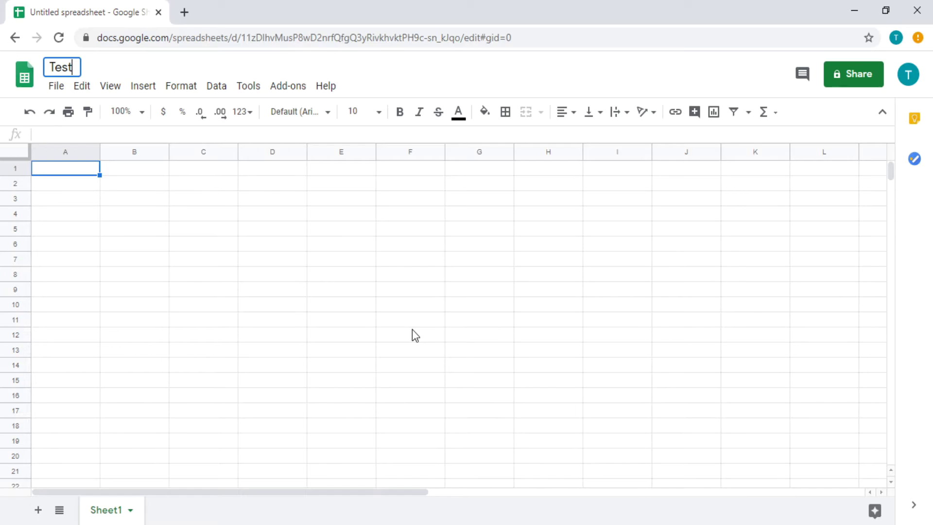
pyautogui.write(' S')
pyautogui.write('heets')
pyautogui.press('Return')
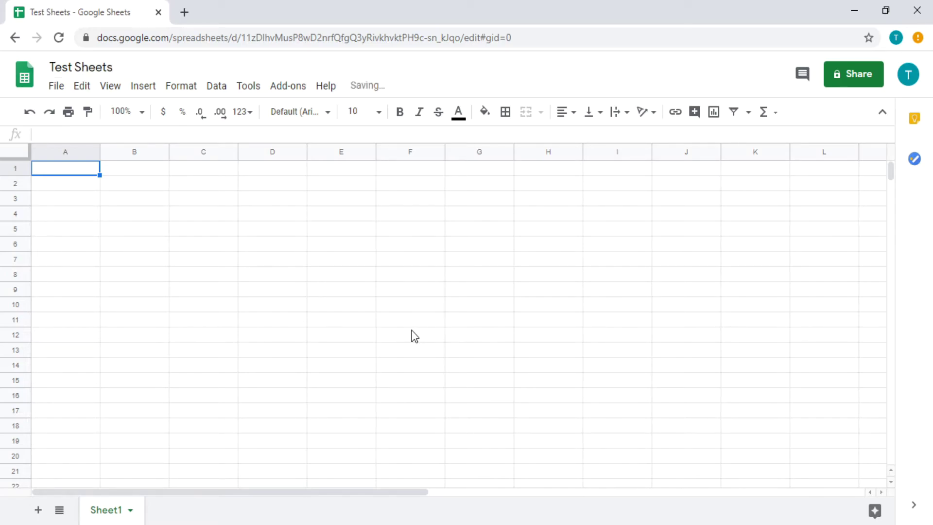
pyautogui.click(263, 276)
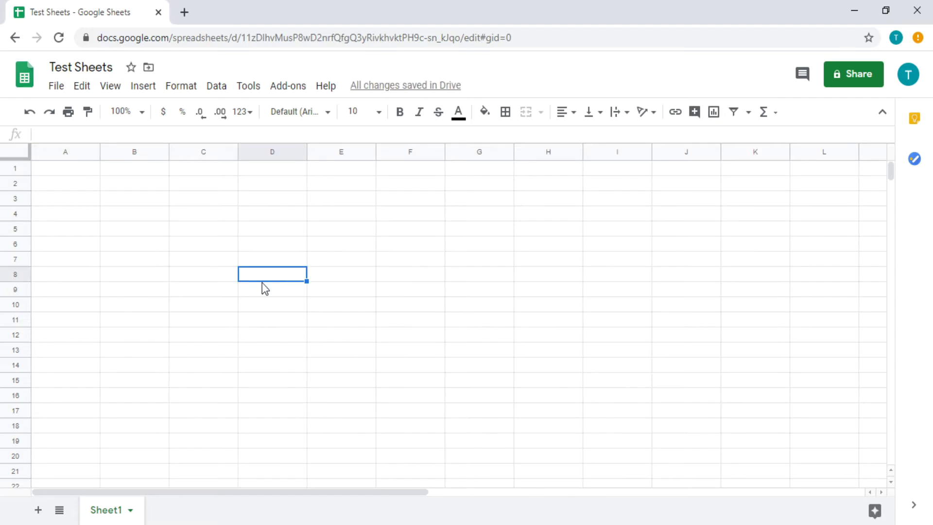
pyautogui.click(24, 77)
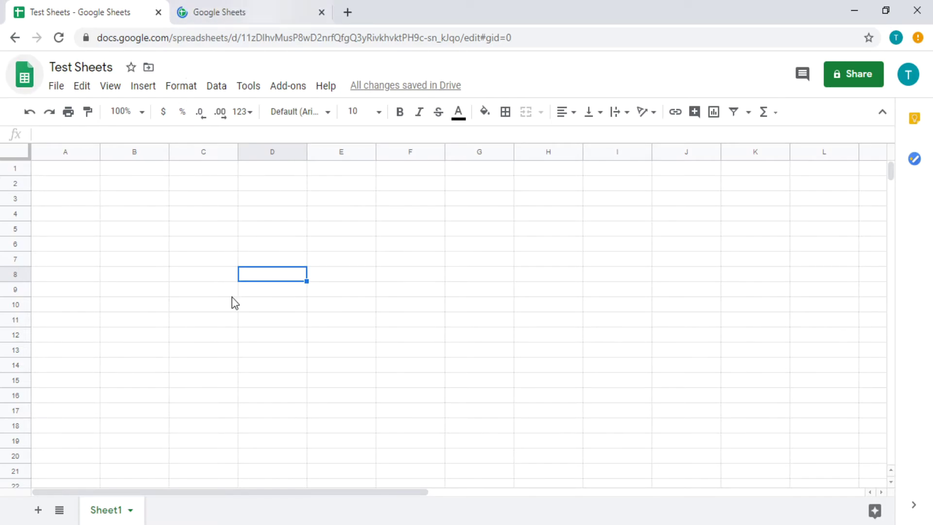
# Drag the Sheets home page tab ahead of the Test Sheets tab.
pyautogui.click(193, 10)
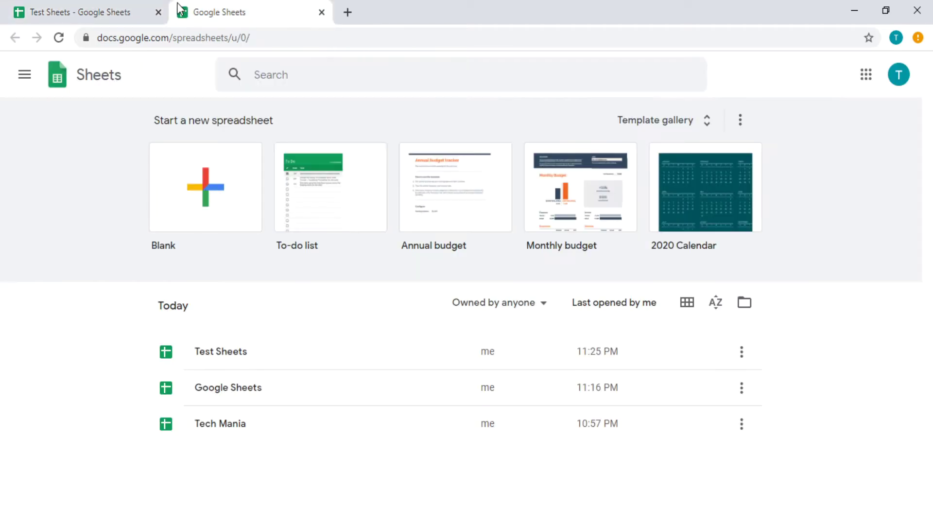
pyautogui.moveTo(211, 11); pyautogui.dragTo(116, 10)
pyautogui.moveTo(65, 3); pyautogui.dragTo(58, 6)
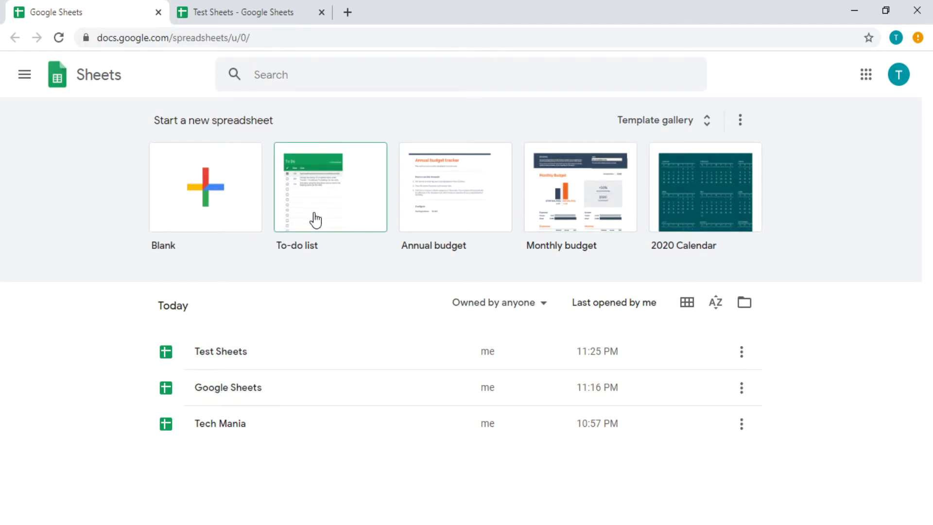
# Browse through the full template gallery.
pyautogui.click(708, 129)
pyautogui.scroll(-3, 339, 289)
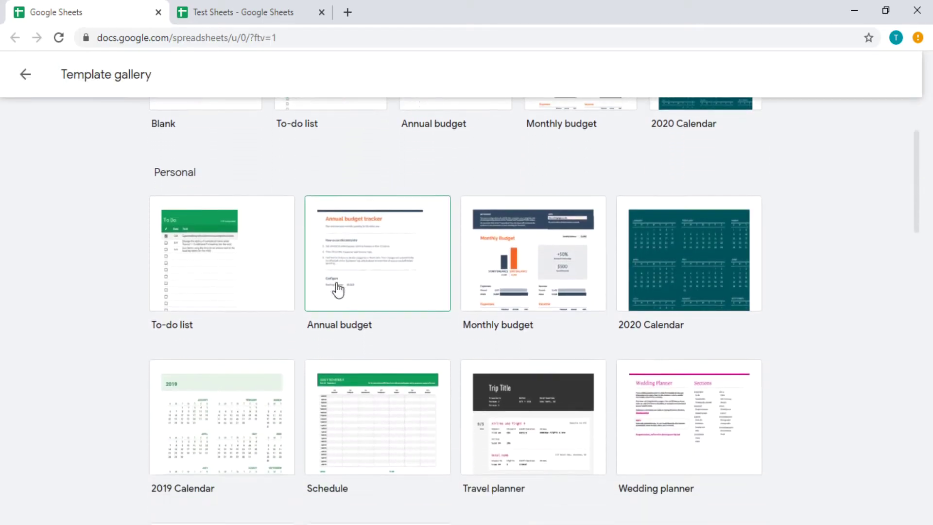
pyautogui.scroll(-2, 339, 289)
pyautogui.scroll(-2, 335, 294)
pyautogui.scroll(-2, 336, 294)
pyautogui.scroll(-2, 335, 294)
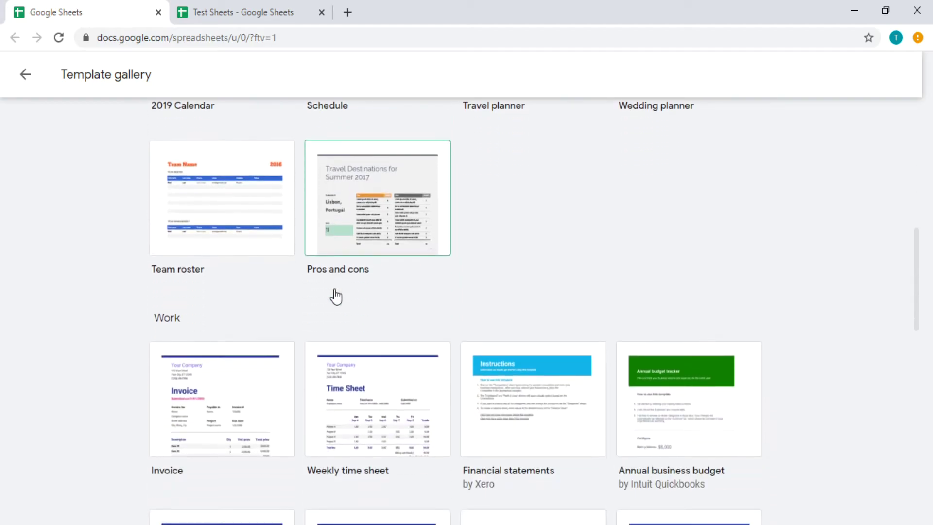
pyautogui.scroll(-2, 335, 294)
pyautogui.scroll(-4, 334, 295)
pyautogui.scroll(-3, 334, 295)
pyautogui.scroll(-3, 333, 297)
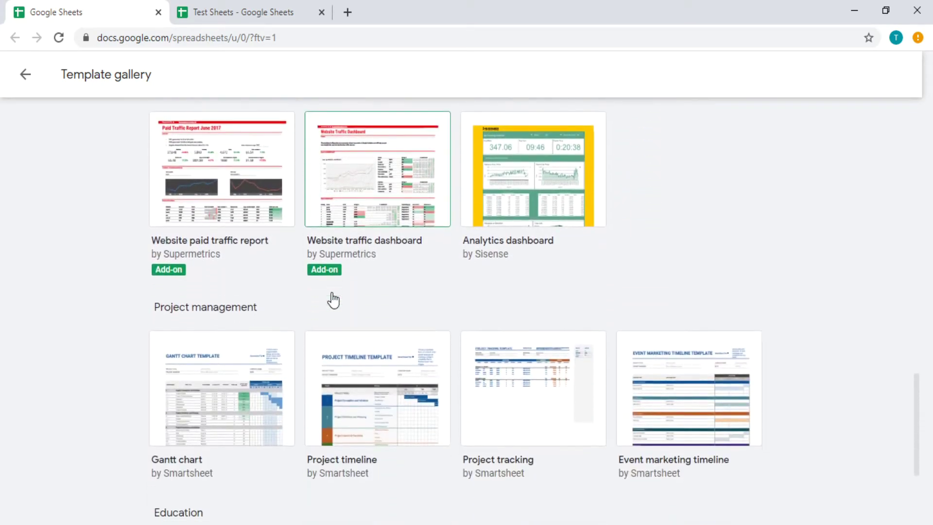
pyautogui.scroll(-3, 331, 297)
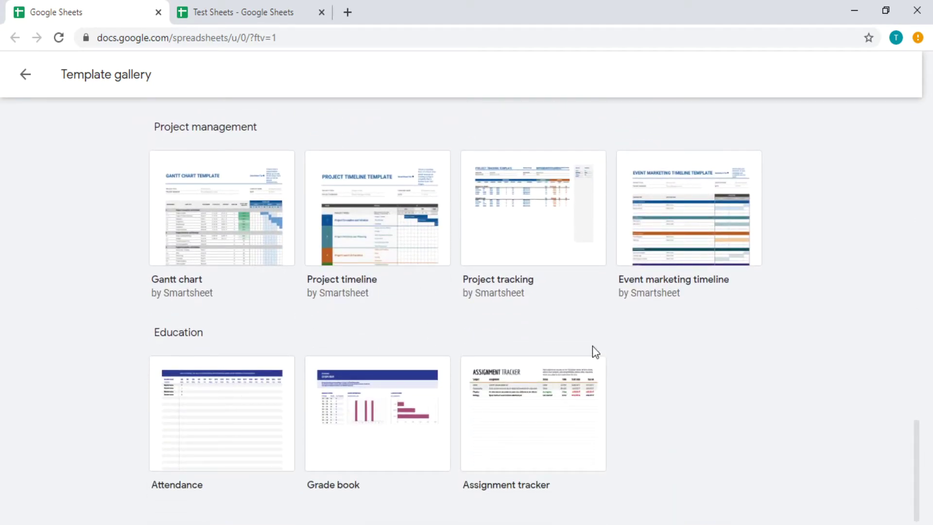
pyautogui.scroll(10, 107, 338)
pyautogui.scroll(10, 119, 333)
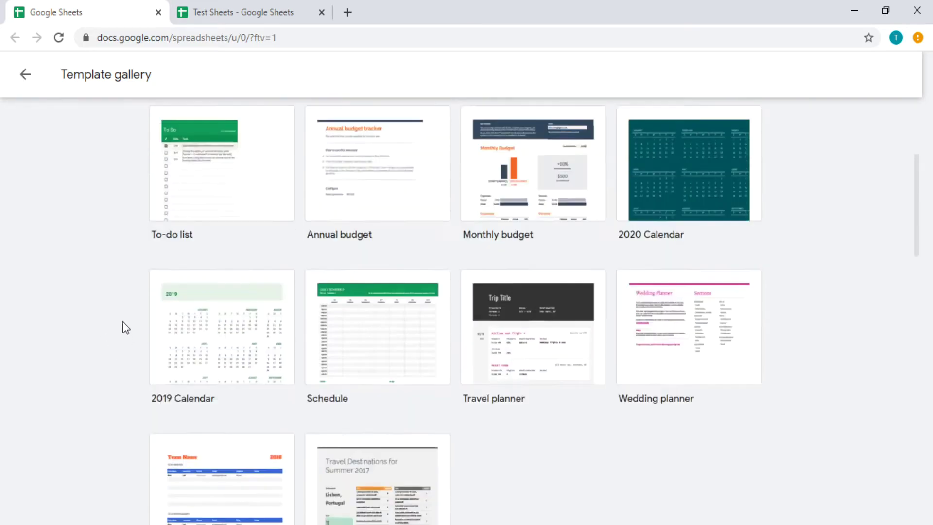
pyautogui.scroll(5, 125, 331)
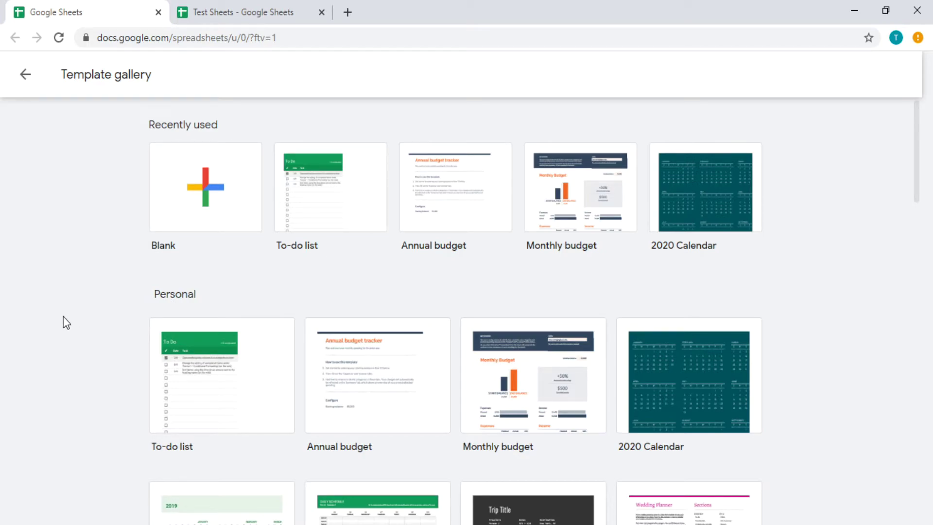
# Return to the Test Sheets spreadsheet, select cells A1 and E12, and show the File menu.
pyautogui.click(227, 19)
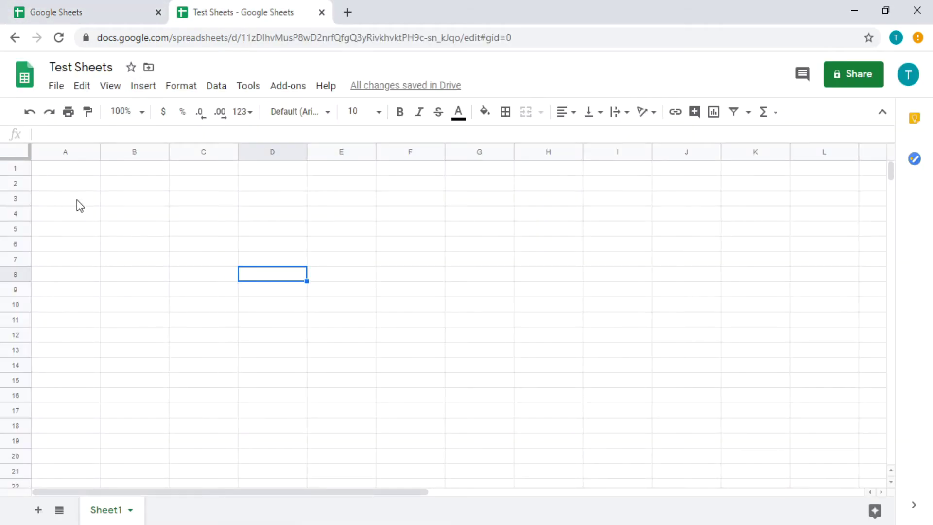
pyautogui.click(63, 171)
pyautogui.click(366, 336)
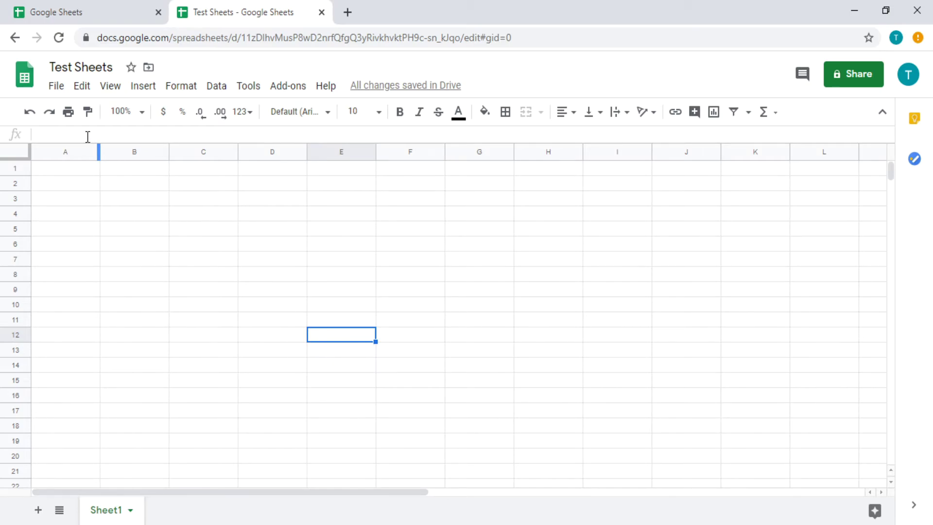
pyautogui.click(57, 87)
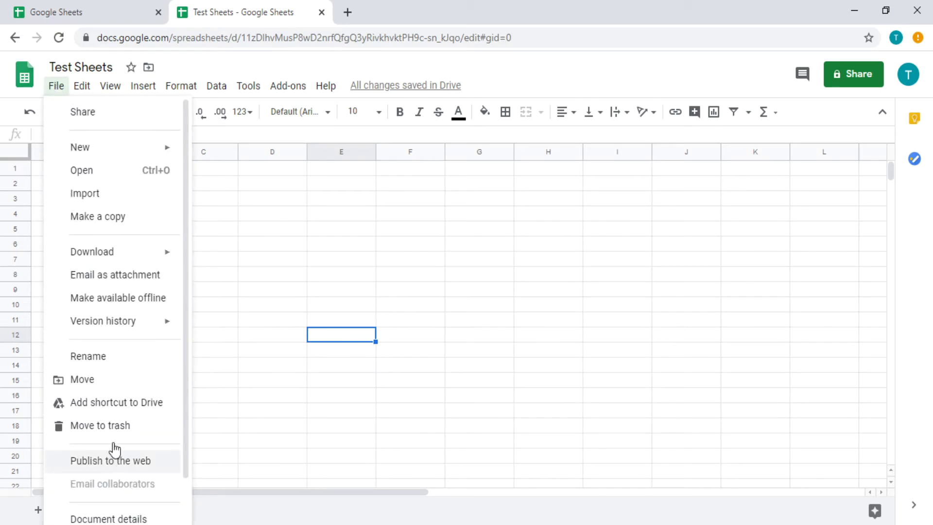
# Look over the File > Download formats, then the Edit and Help menu options.
pyautogui.click(121, 86)
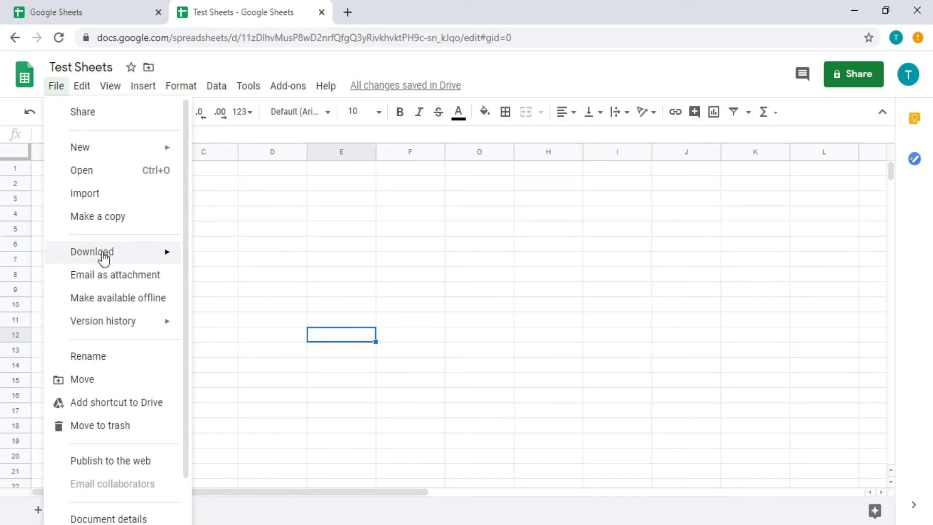
pyautogui.moveTo(92, 252)
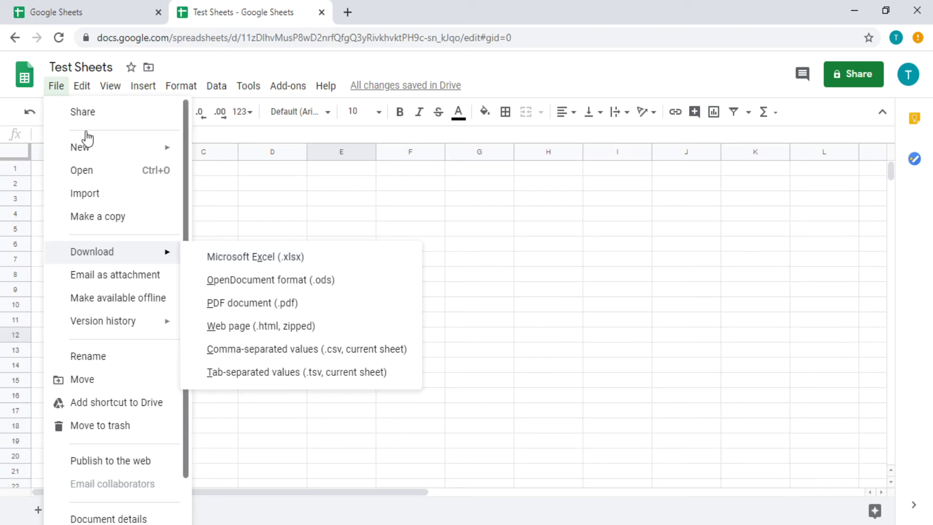
pyautogui.click(83, 87)
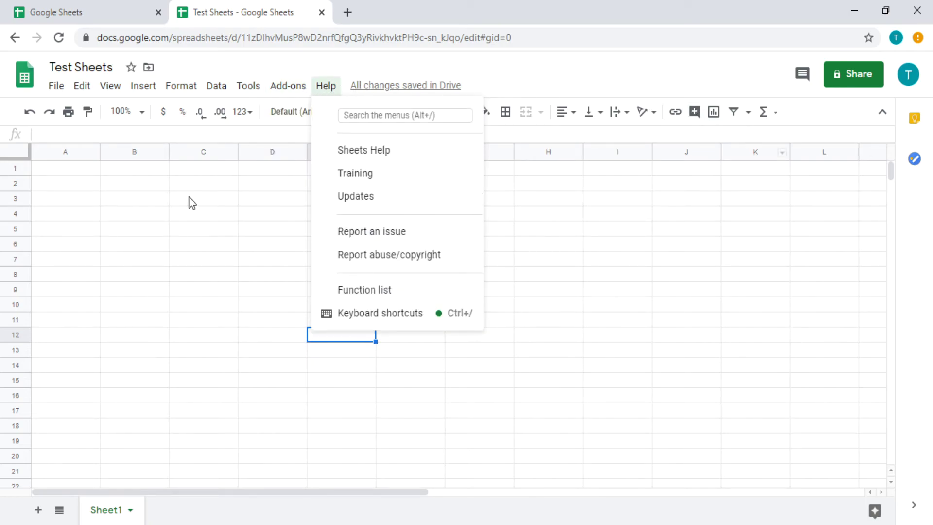
# Dismiss the Help menu and select cell A1 on Sheet1.
pyautogui.click(106, 214)
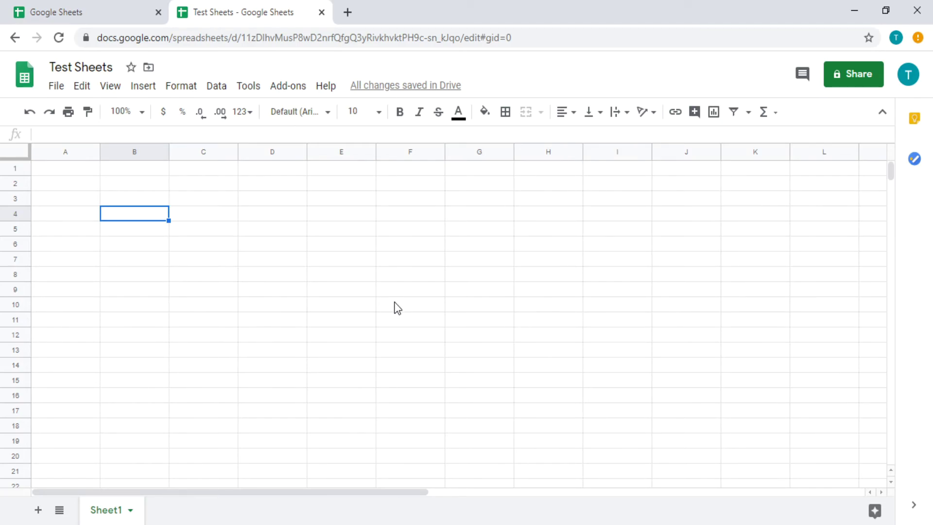
pyautogui.click(55, 169)
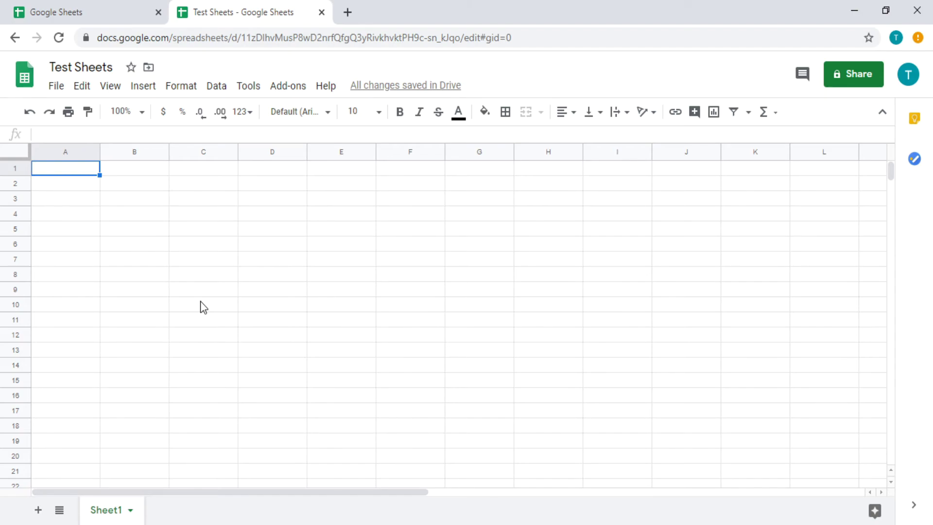
# In the Share dialog for Test Sheets, enter a recipient address, fix it, then remove it.
pyautogui.click(865, 78)
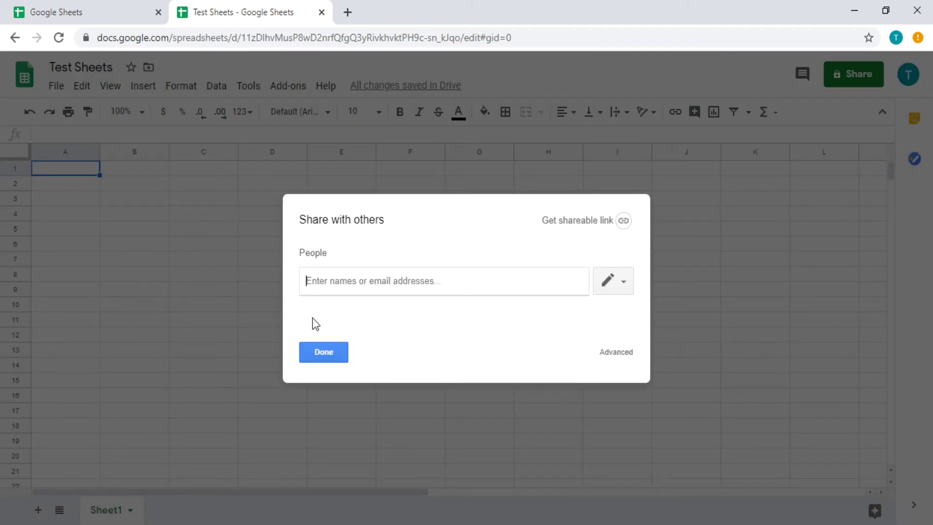
pyautogui.write('gmail.')
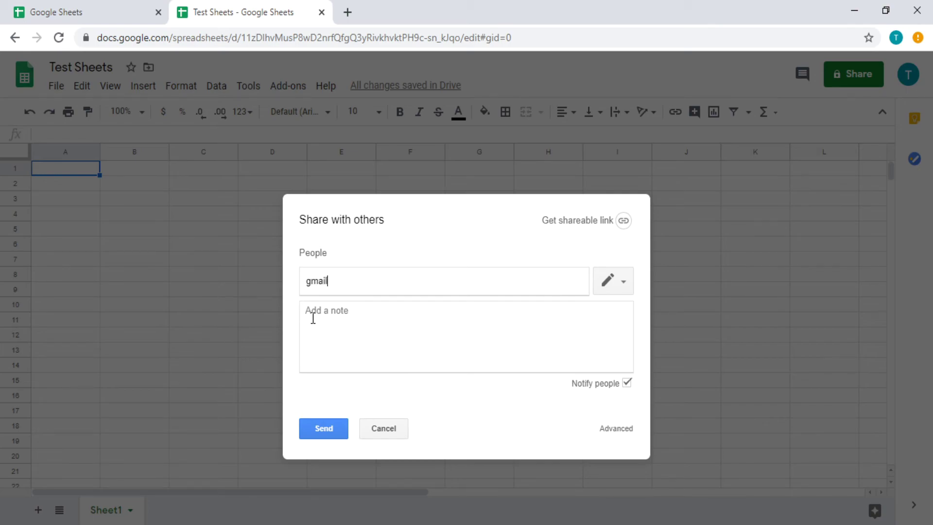
pyautogui.write('com')
pyautogui.write('ex')
pyautogui.write('ample')
pyautogui.write('"')
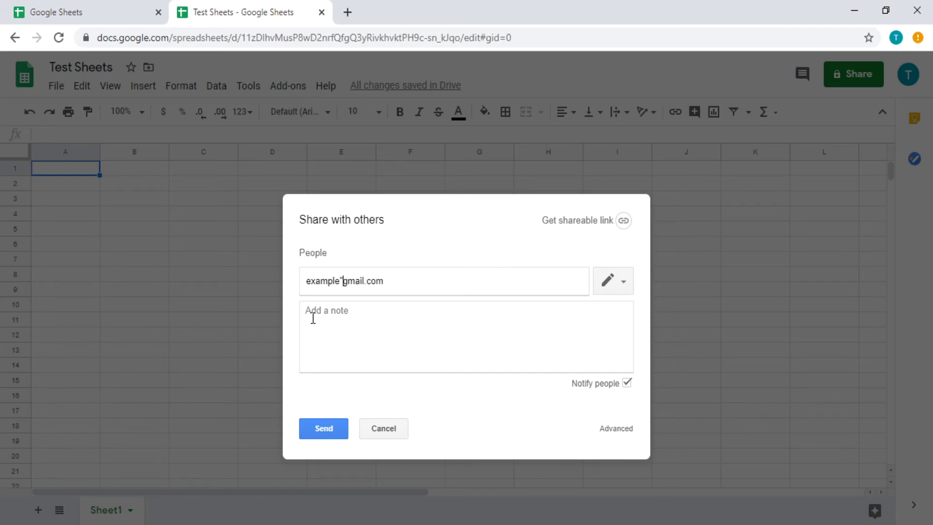
pyautogui.press('BackSpace')
pyautogui.write('"')
pyautogui.press('BackSpace')
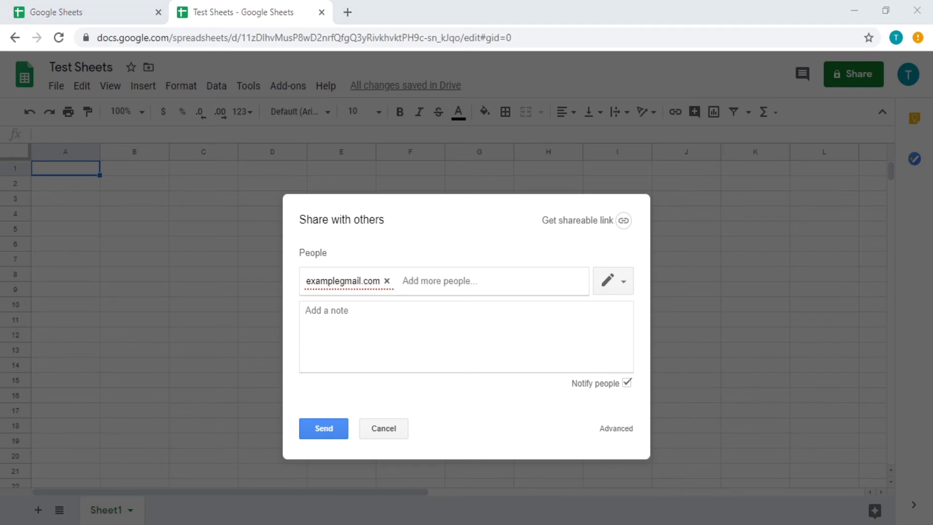
pyautogui.click(339, 286)
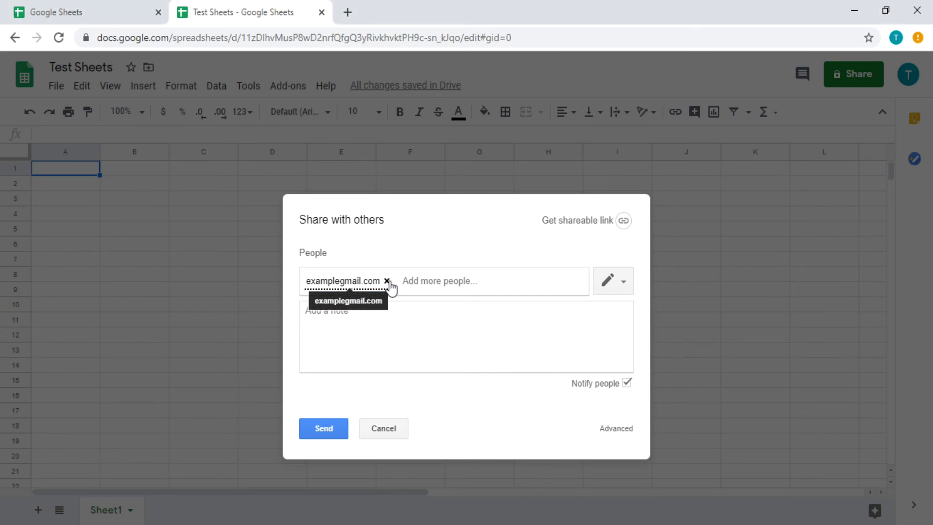
pyautogui.click(387, 281)
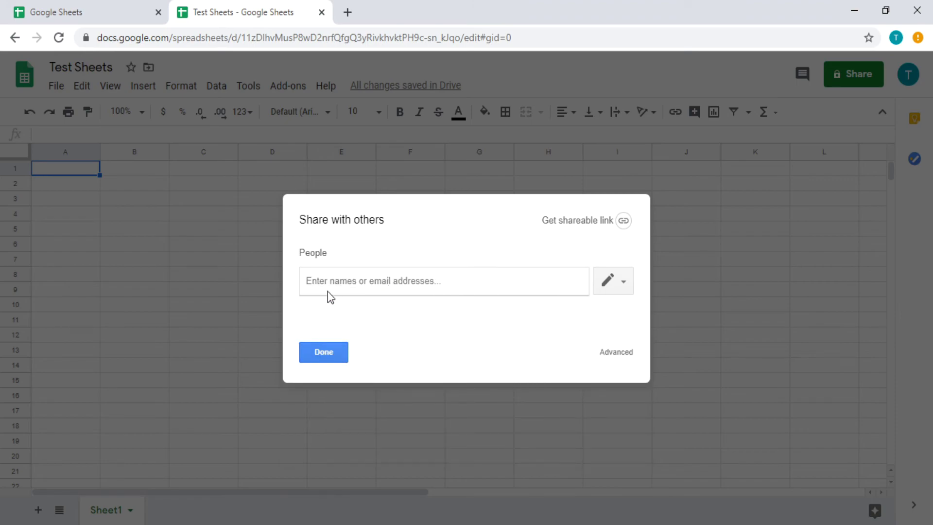
# Review the Can edit, Can comment and Can view access levels, then close sharing without adding anyone.
pyautogui.click(632, 283)
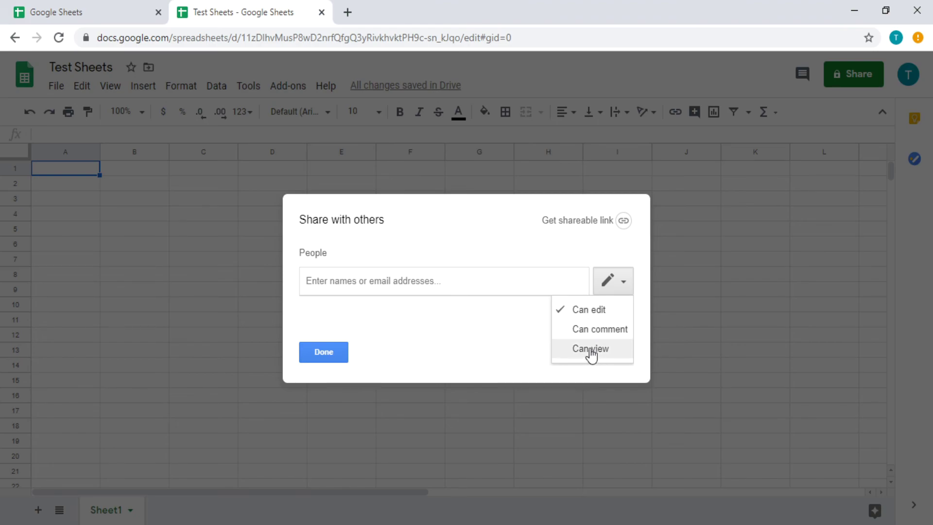
pyautogui.click(459, 281)
pyautogui.click(628, 286)
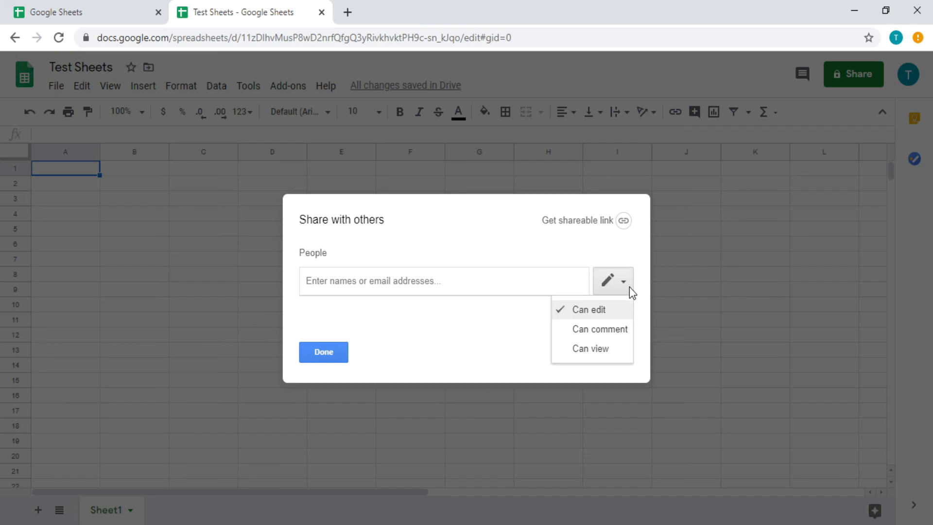
pyautogui.click(422, 287)
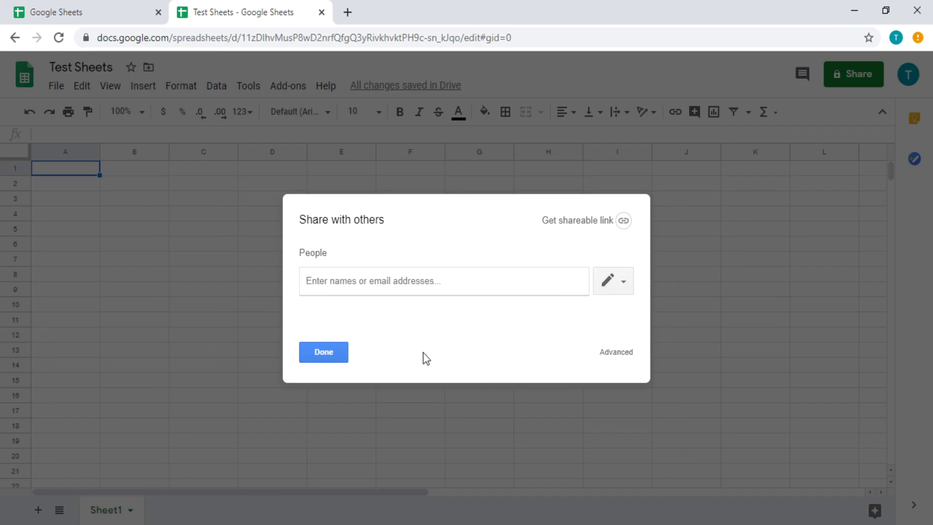
pyautogui.click(327, 354)
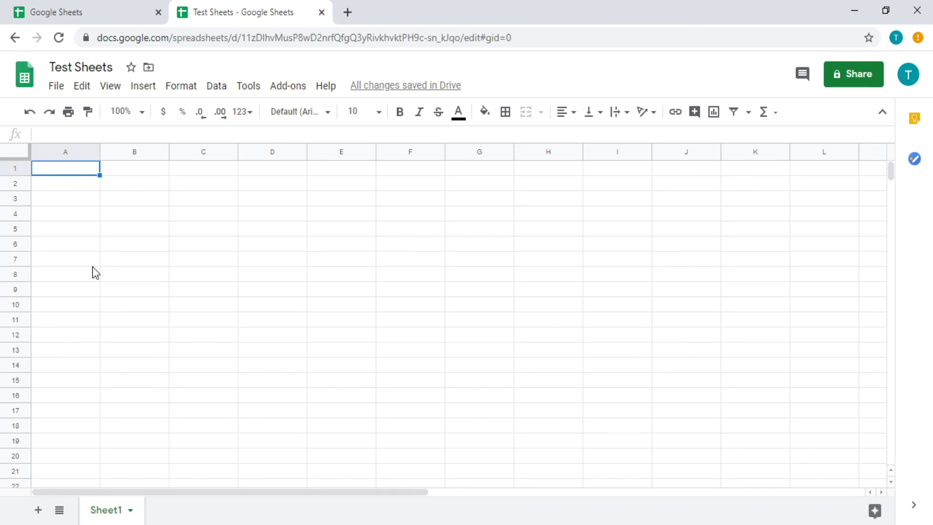
pyautogui.click(802, 74)
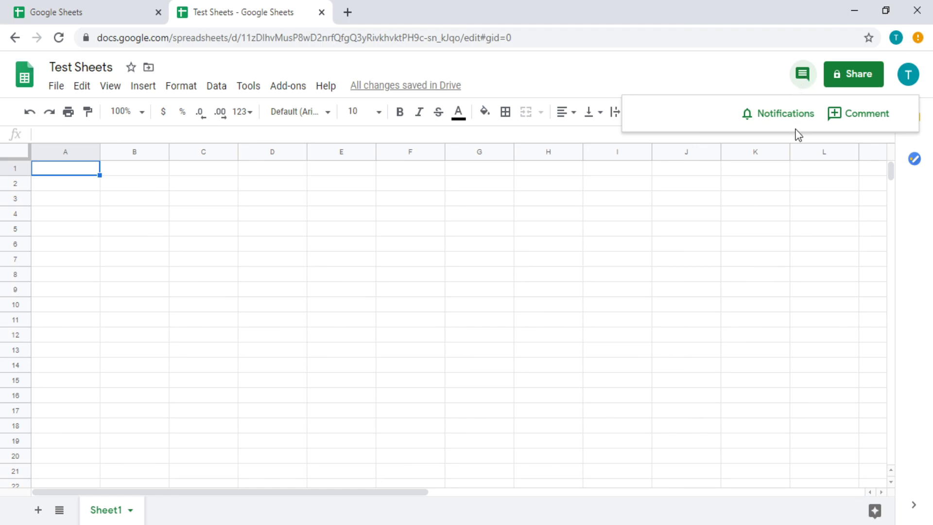
pyautogui.click(829, 305)
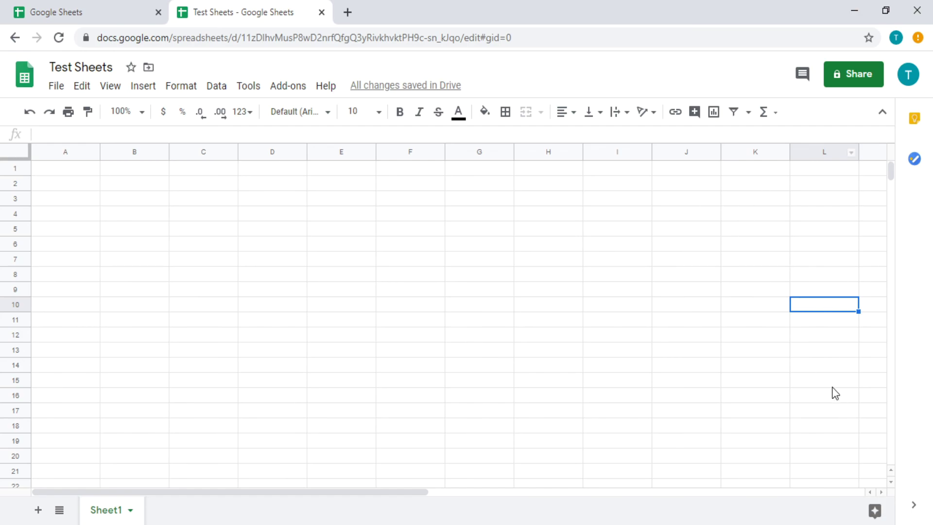
pyautogui.click(253, 257)
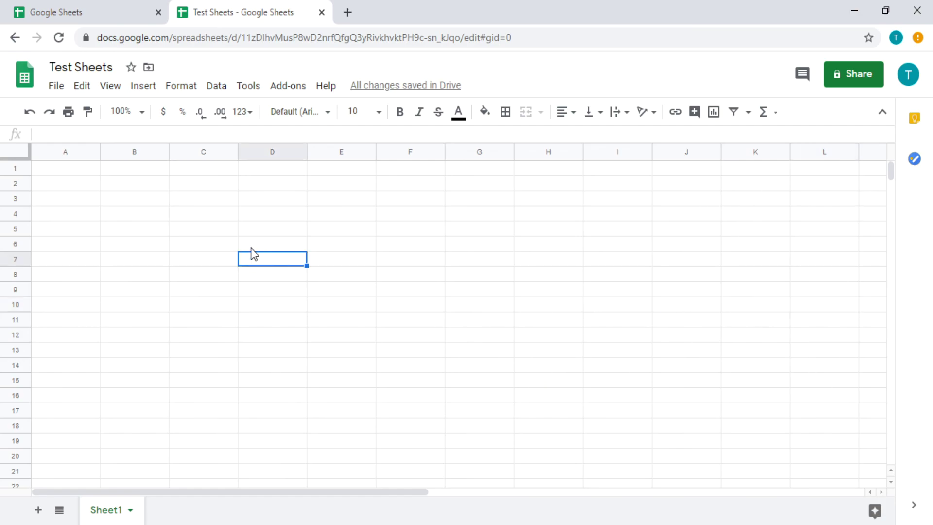